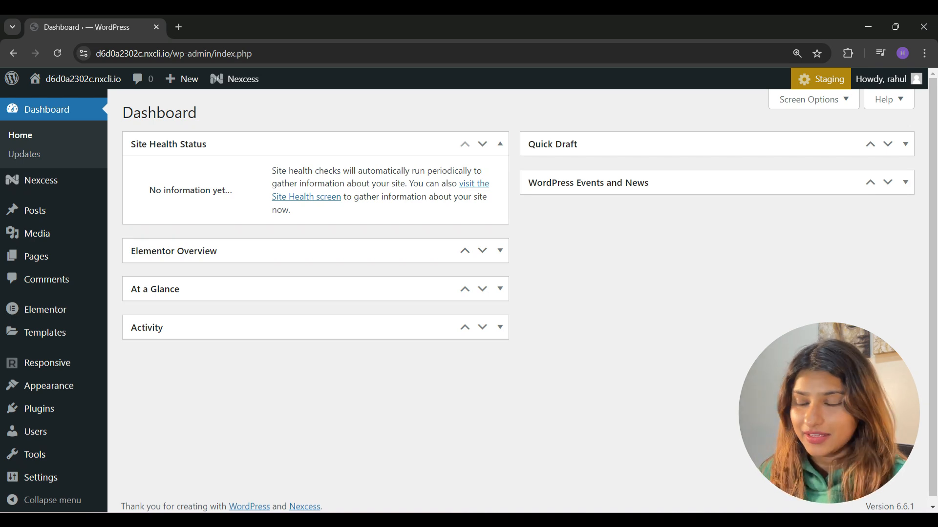
Find the Responsive Addons for Elementor plugin by Cyberchimps in the plugin directory, install it and activate it.
mouse_move(39, 408)
left_click(151, 430)
left_click(747, 151)
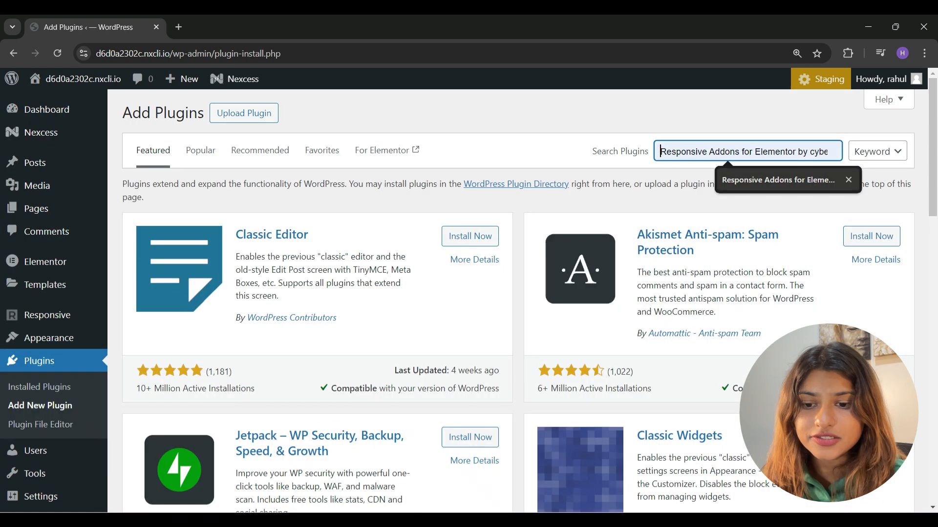
left_click(777, 179)
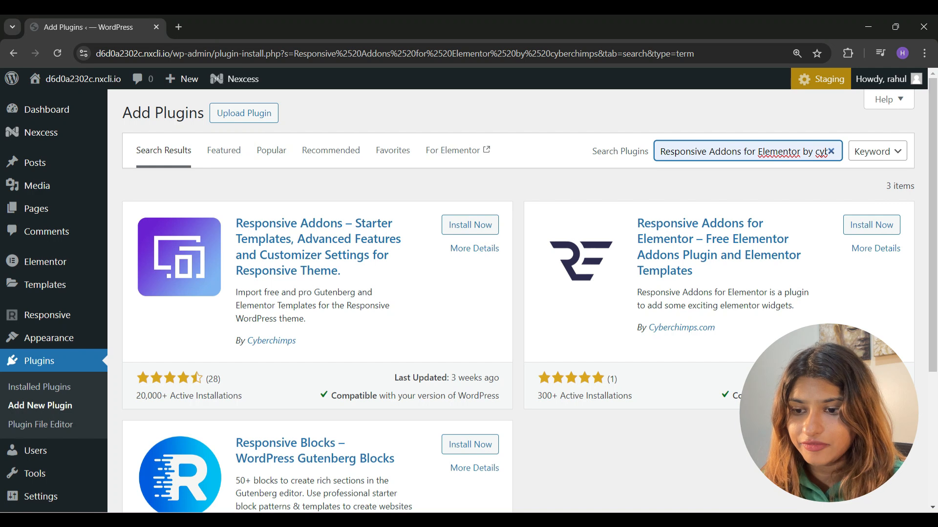
left_click(872, 225)
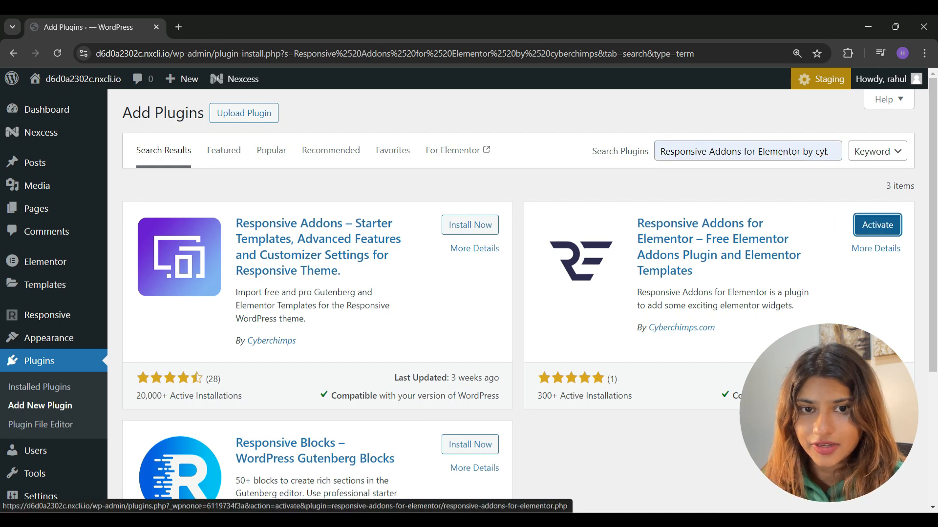
left_click(877, 224)
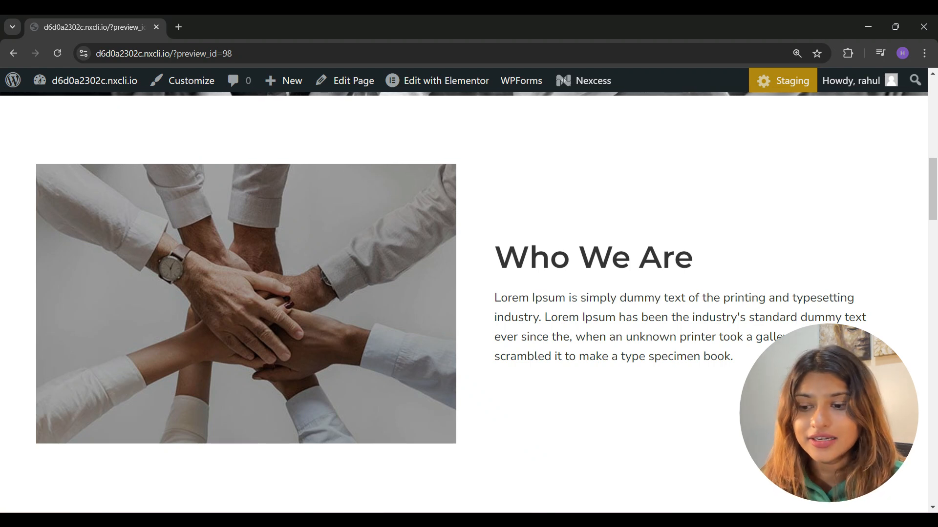
Open the home page in the Elementor editor and add an RAE Button widget below the "Who We Are" paragraph.
left_click(437, 81)
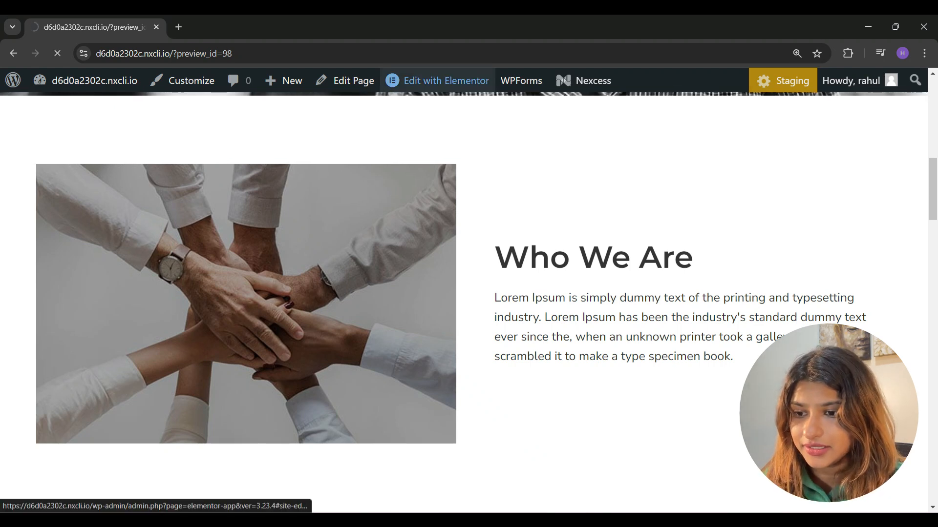
type("RA")
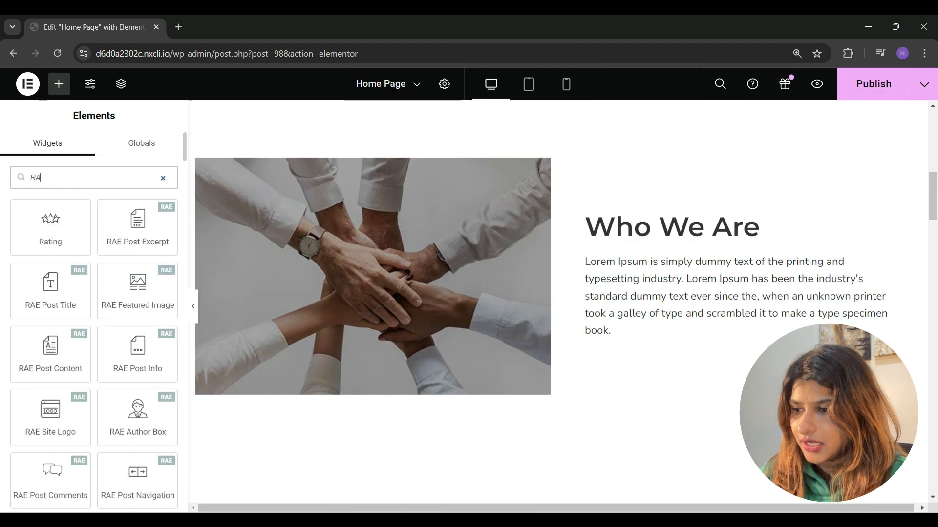
type("E Button")
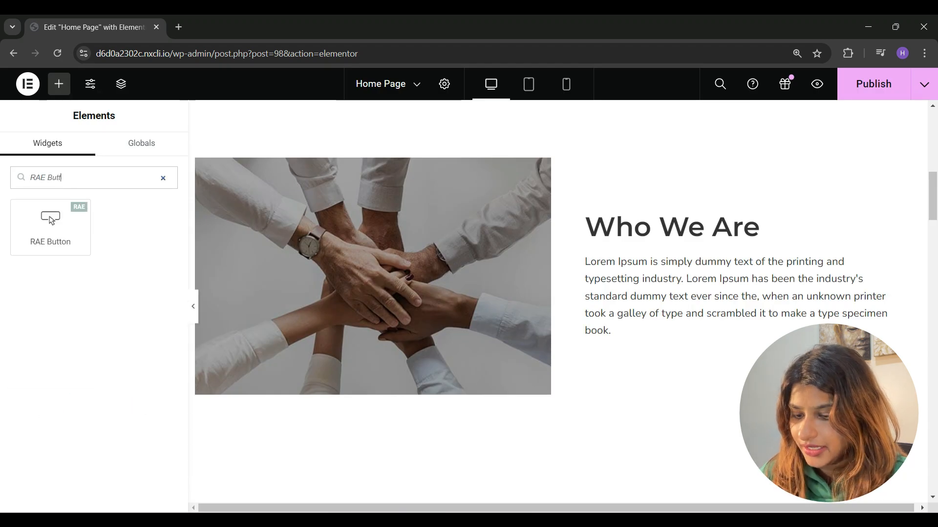
left_click_drag(51, 219, 637, 313)
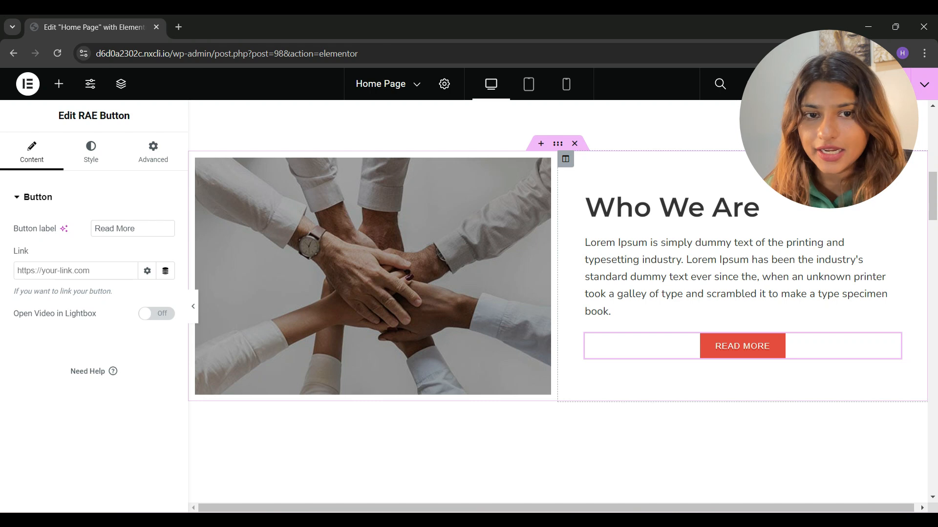
Label the new button "Contact Us" and set its link to #.
triple_click(115, 229)
type("Contact Us")
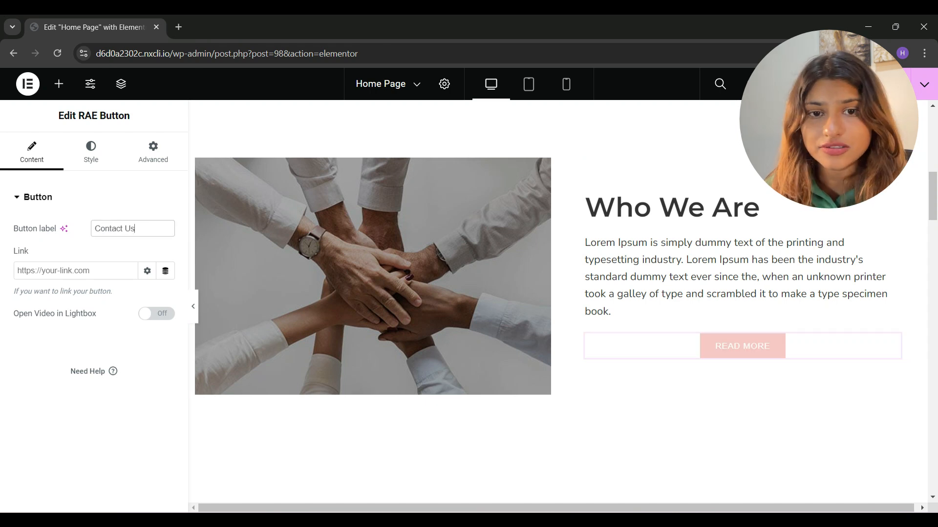
left_click(76, 271)
type("#")
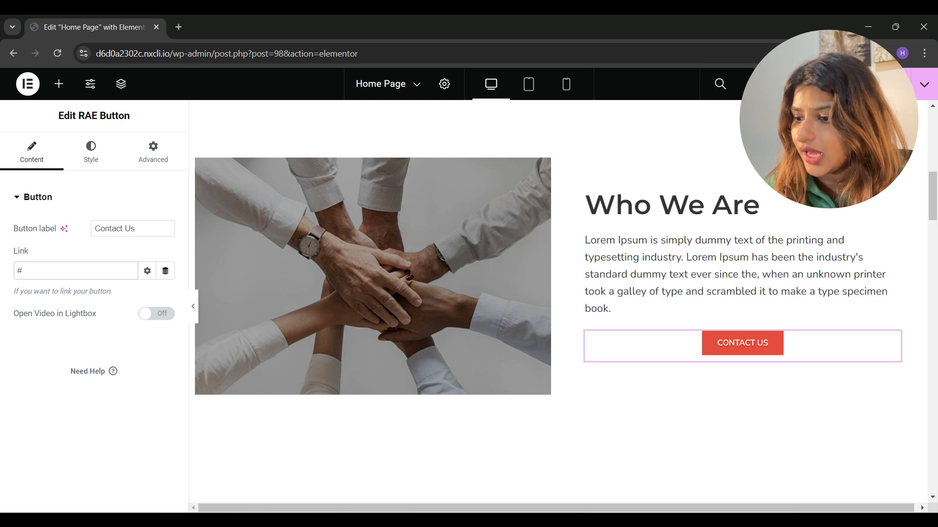
Inspect the button's link options and try the Open Video in Lightbox setting on and off.
left_click(147, 271)
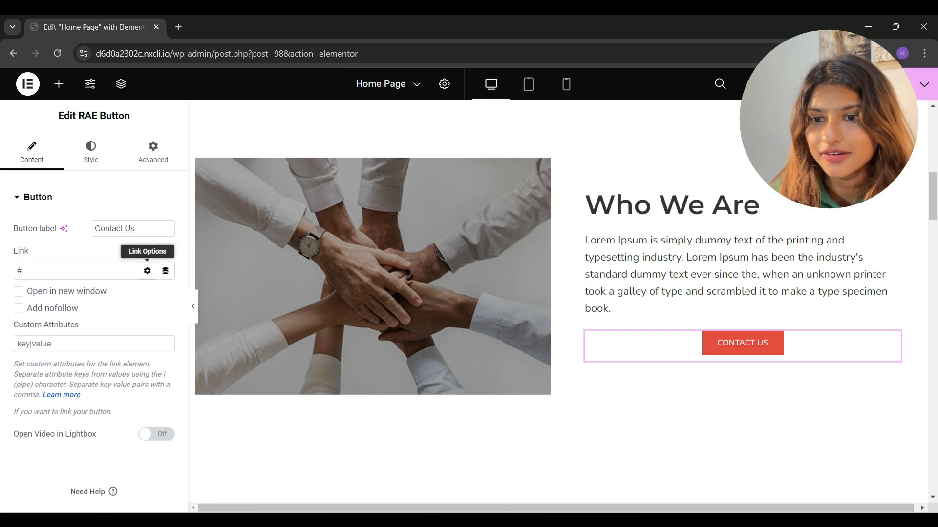
left_click(147, 271)
left_click(156, 313)
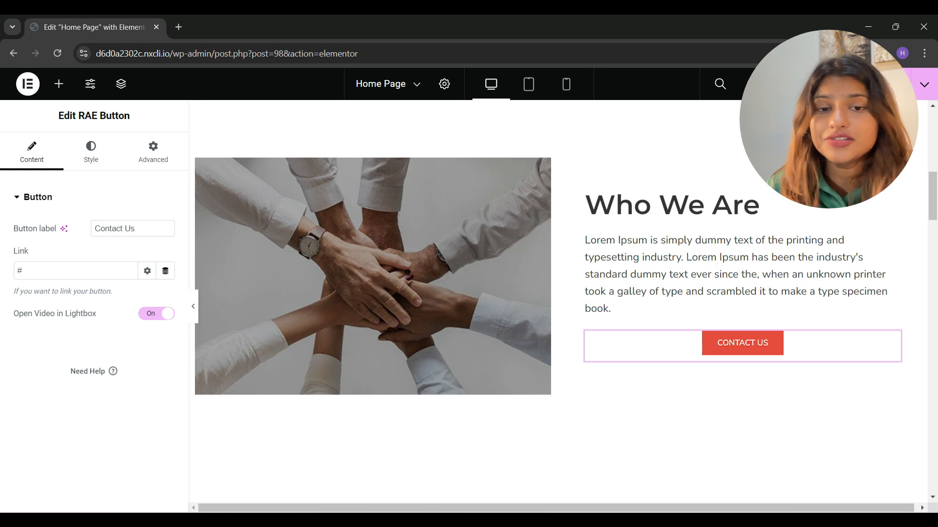
left_click(156, 313)
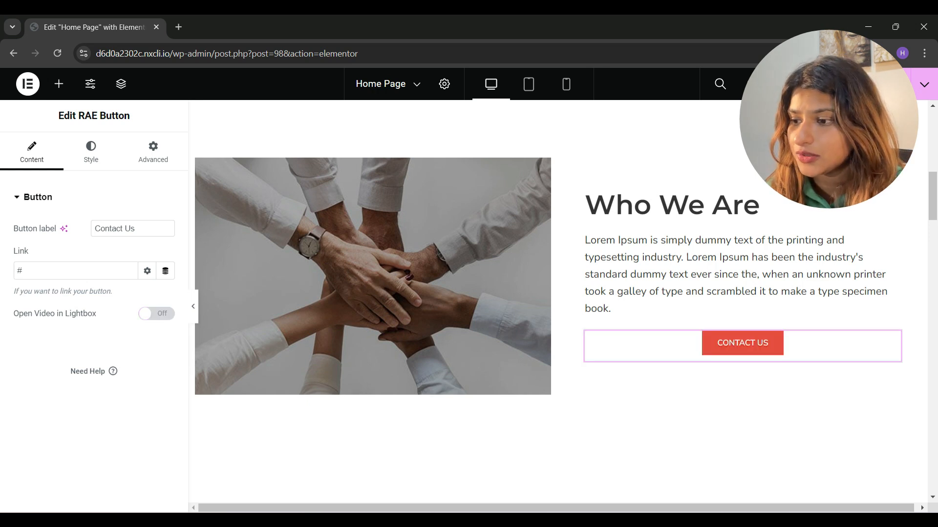
Set the button size to Large and try the label without uppercase before restoring it.
left_click(90, 152)
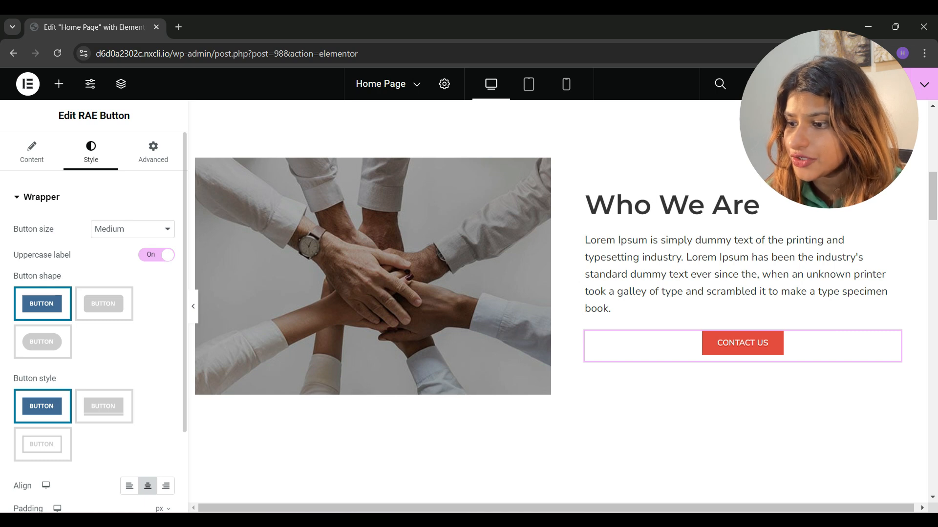
left_click(133, 229)
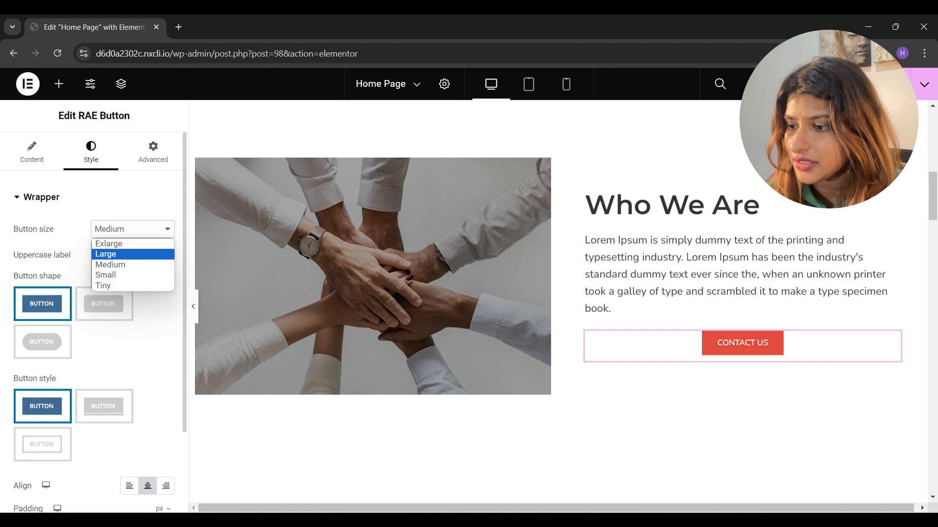
left_click(105, 254)
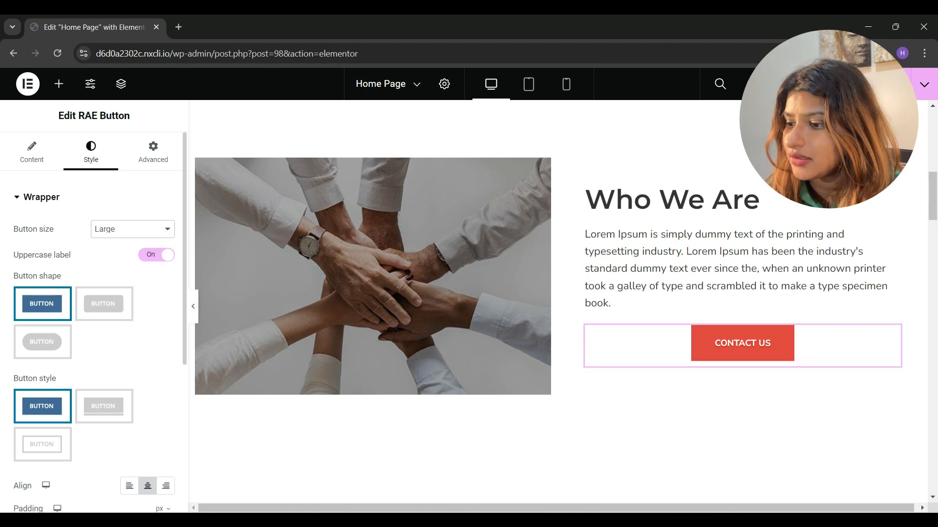
left_click(157, 255)
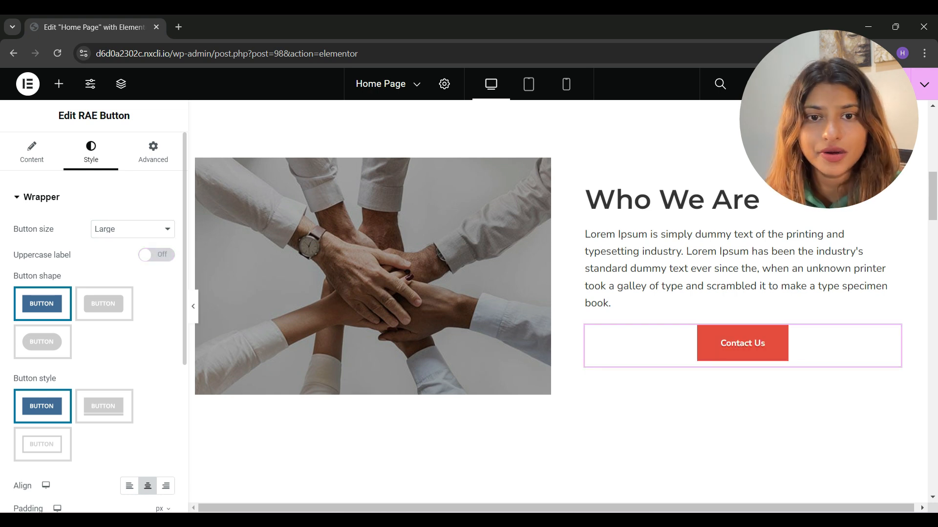
left_click(156, 254)
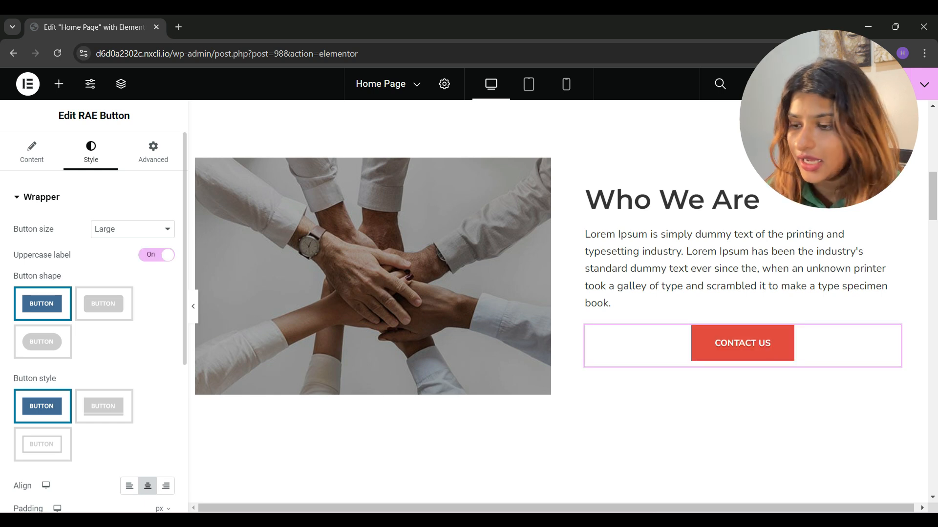
Align the button to the left and set its padding to 18 px on all sides.
scroll(94, 322, "down", 1)
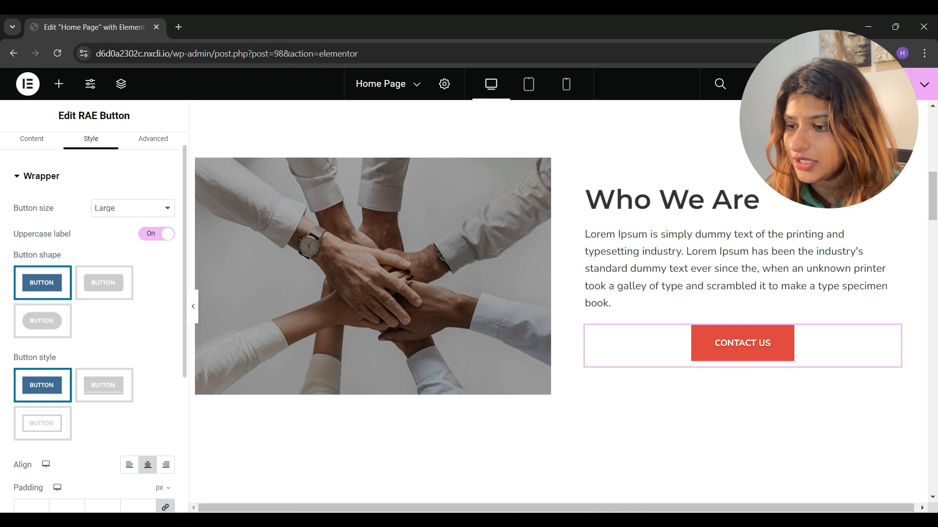
scroll(130, 326, "down", 3)
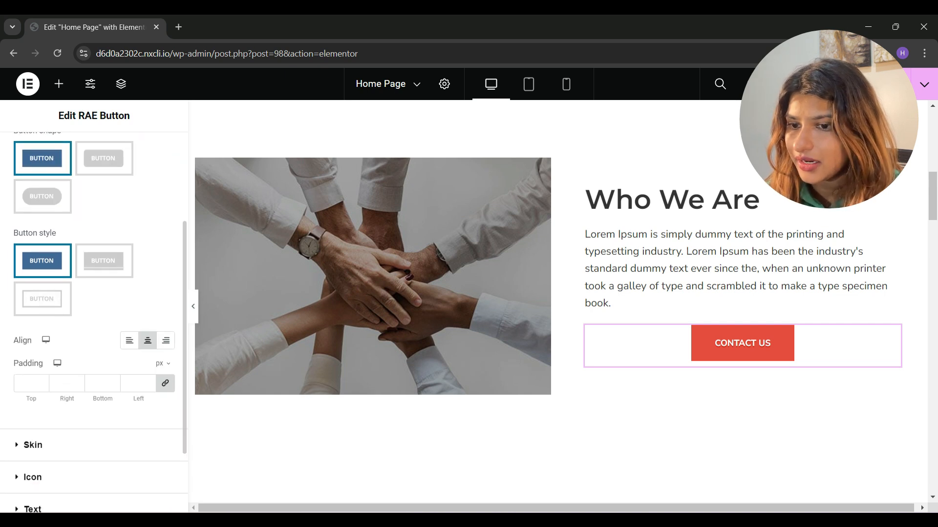
left_click(129, 325)
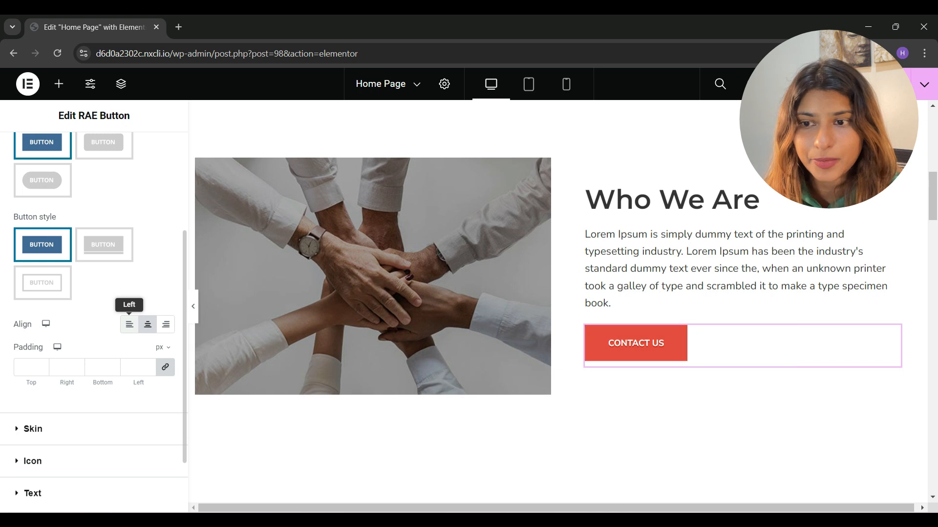
left_click(31, 367)
type("18")
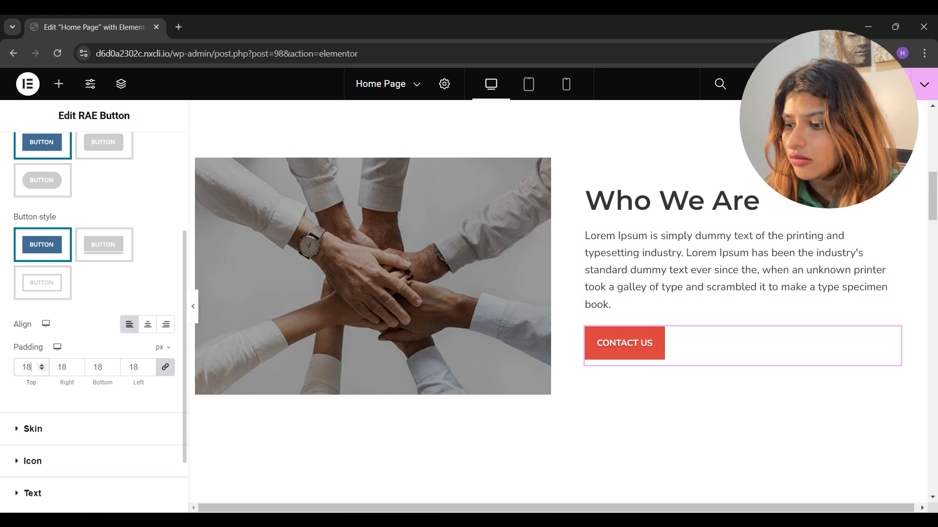
Change the button's skin colour to golden yellow.
scroll(59, 361, "down", 1)
left_click(33, 356)
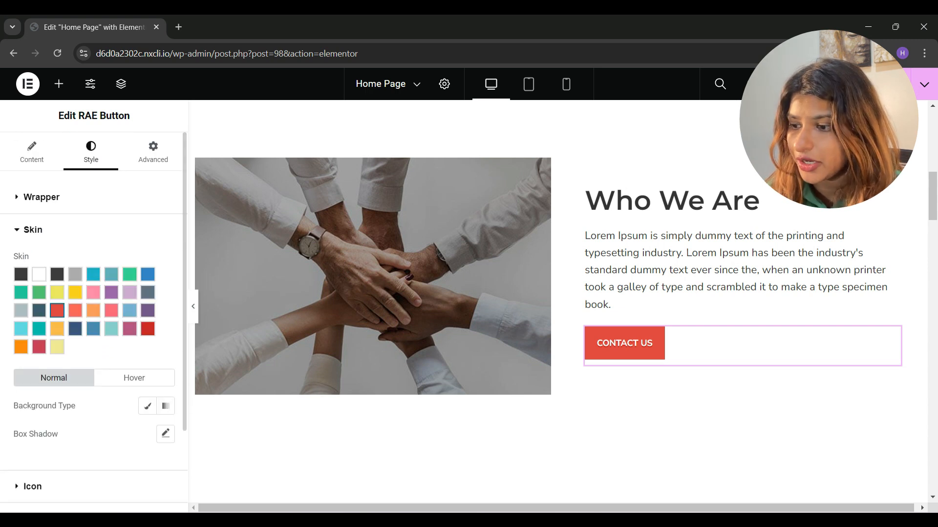
left_click(75, 292)
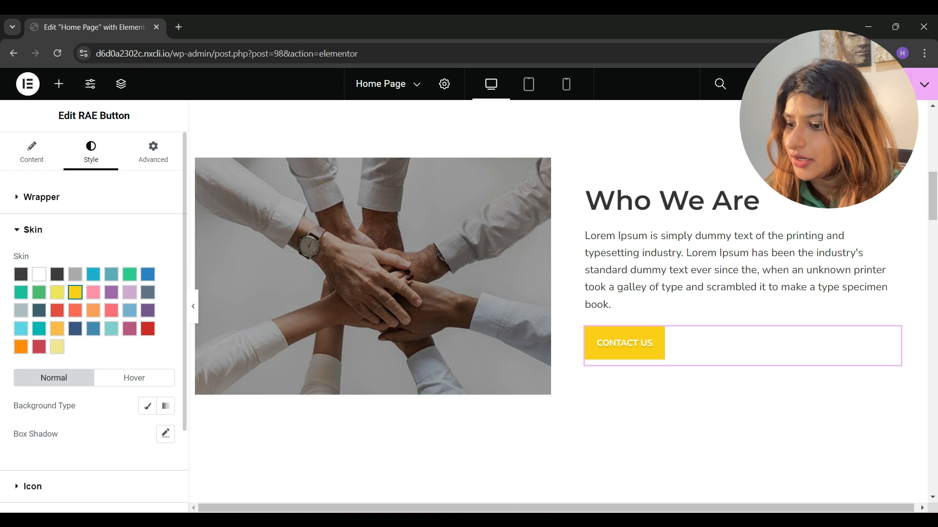
Try a classic background with colour #CF3030 on the button, clear the colour and check the box shadow settings.
scroll(93, 318, "down", 1)
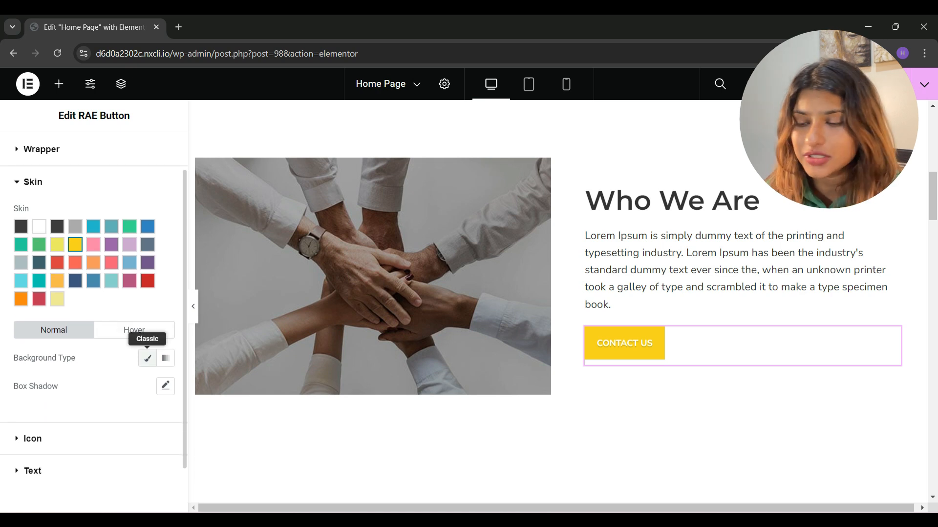
left_click(147, 358)
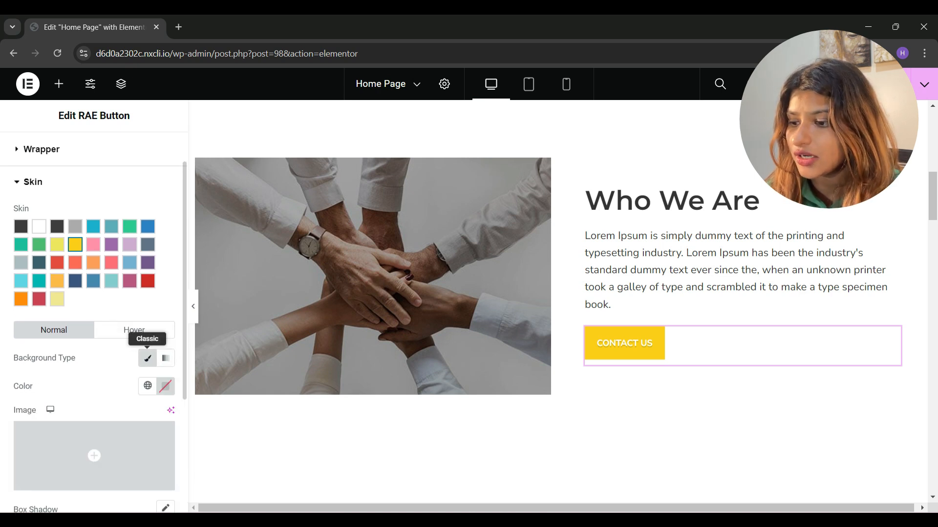
scroll(147, 358, "down", 1)
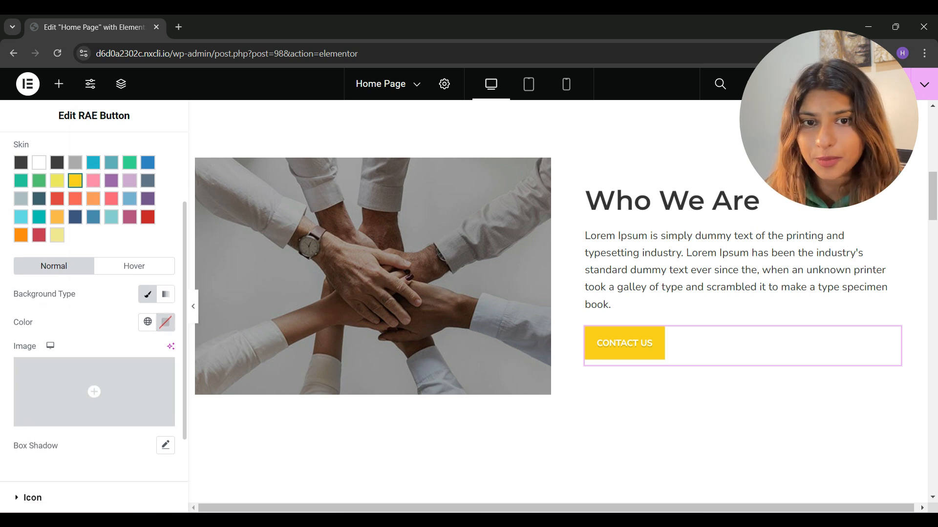
left_click(166, 322)
type("#CF3030")
left_click_drag(207, 169, 153, 161)
left_click(188, 123)
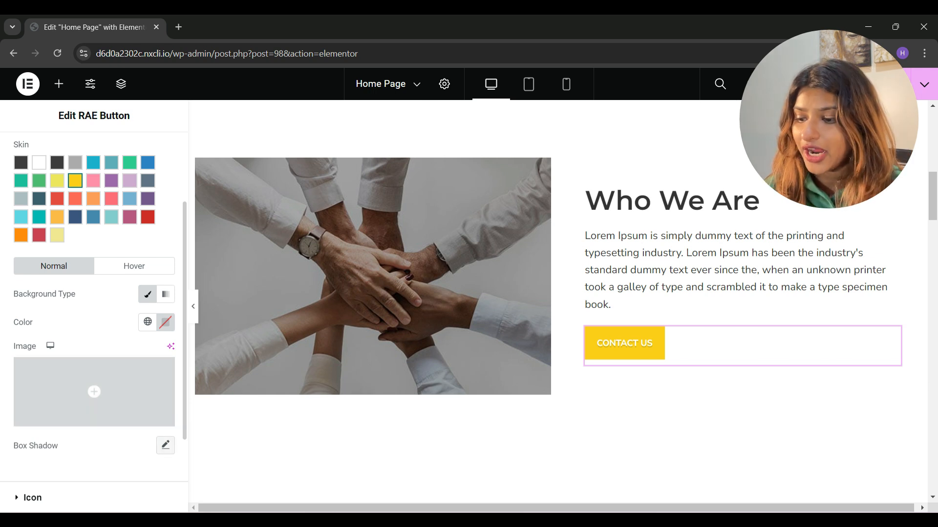
left_click(166, 445)
left_click(149, 446)
Switch the button's background type to gradient and choose bright red as the first colour.
left_click(165, 294)
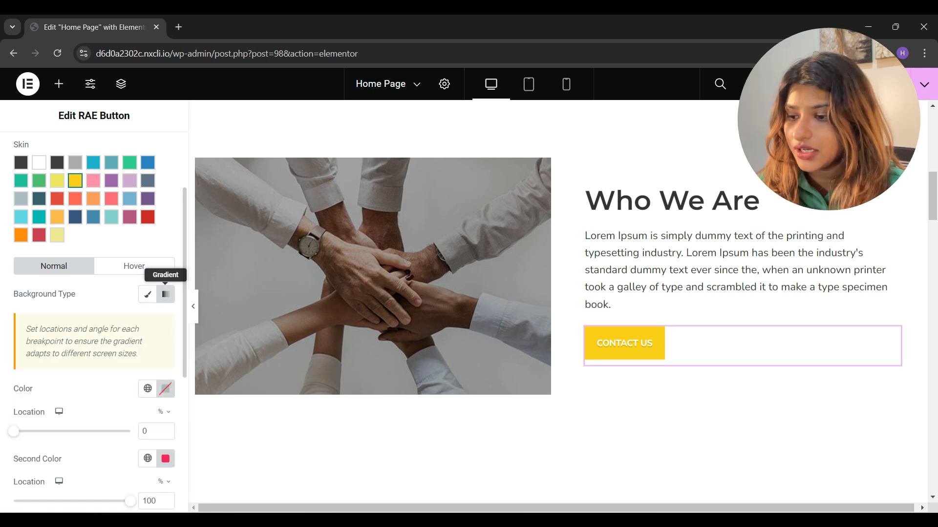
scroll(166, 294, "down", 3)
scroll(94, 322, "down", 1)
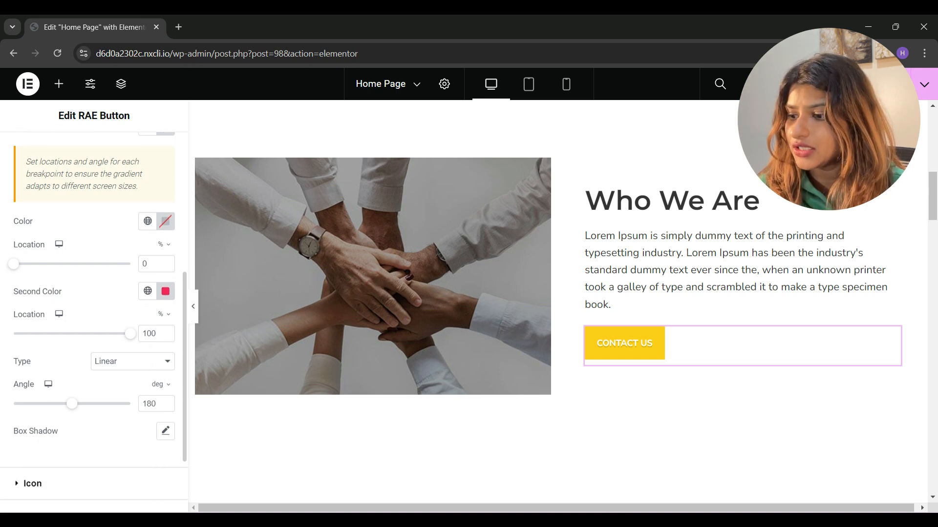
left_click(166, 221)
left_click(210, 282)
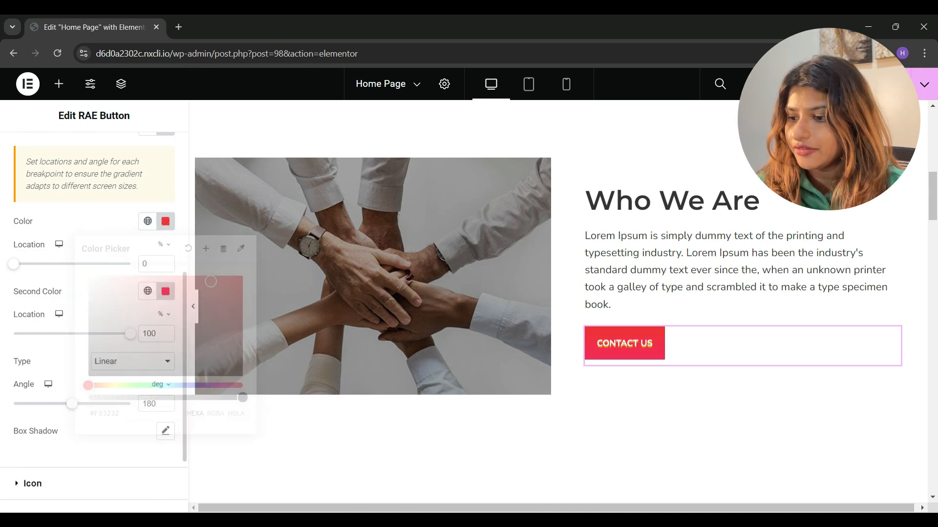
Set the gradient's second colour to blue #2933F2.
left_click(166, 291)
left_click(205, 455)
left_click_drag(205, 456, 190, 455)
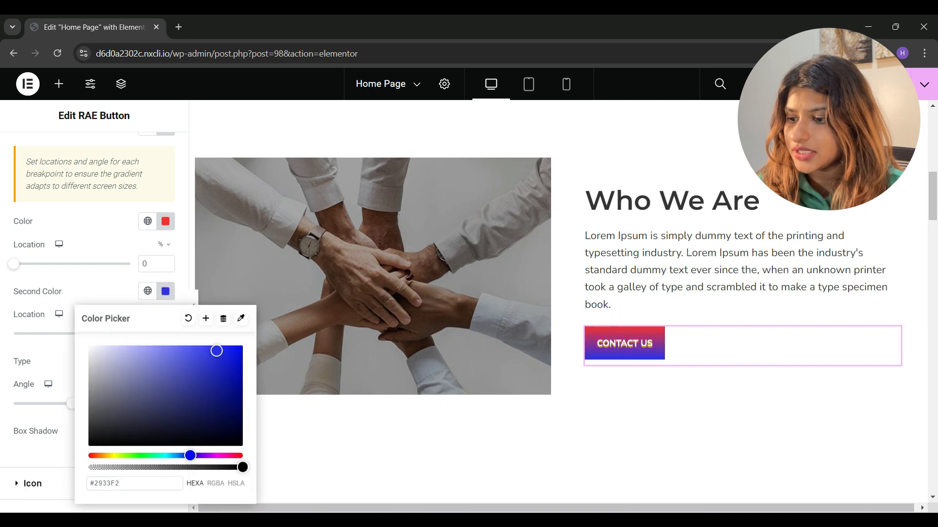
left_click(49, 451)
Set the gradient locations to 37% for the first colour and 51% for the second, keeping the type Linear.
left_click_drag(14, 263, 57, 263)
left_click_drag(130, 333, 73, 333)
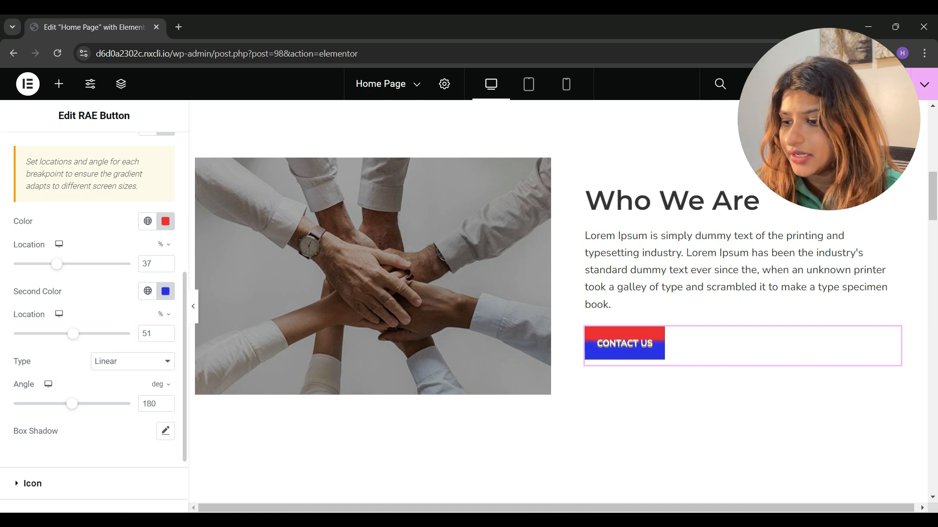
left_click(132, 362)
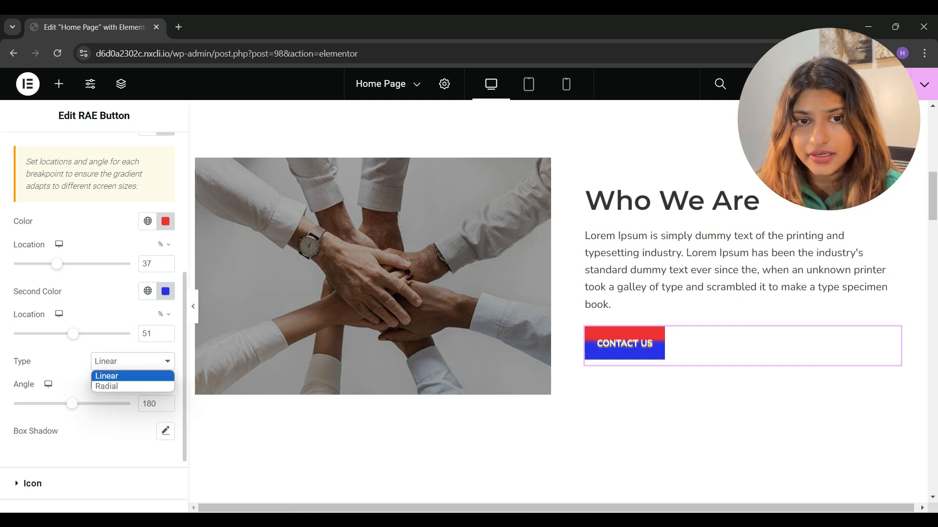
left_click(132, 376)
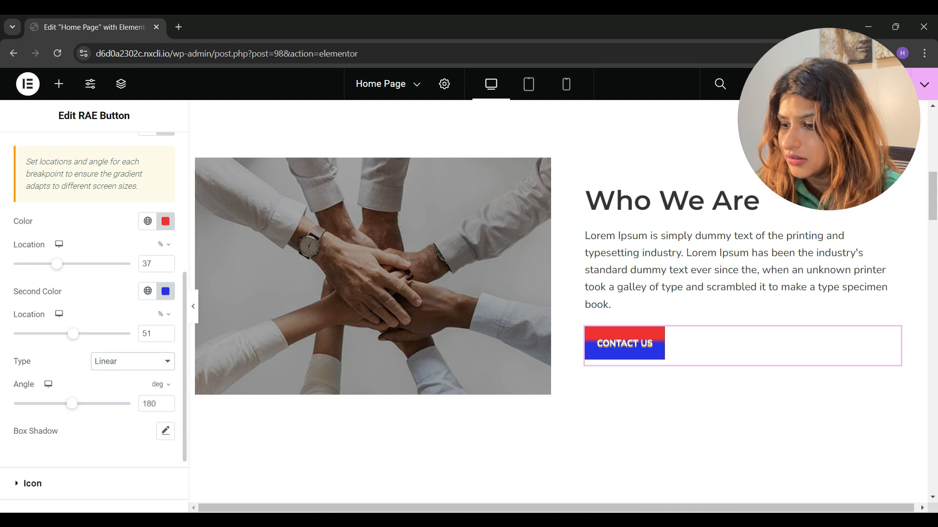
Try a 259 degree angle on the linear gradient, change the gradient type to Radial and check its position options.
left_click_drag(73, 403, 97, 404)
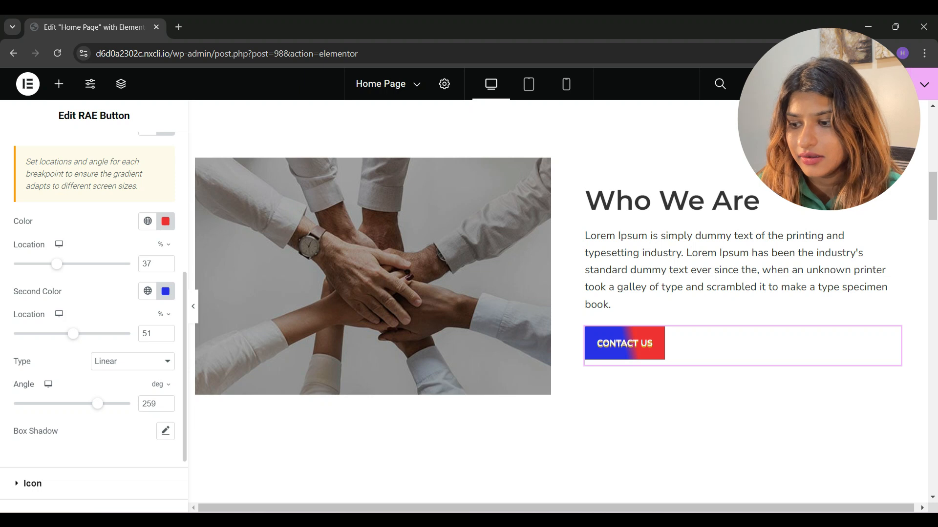
left_click(132, 362)
left_click(132, 386)
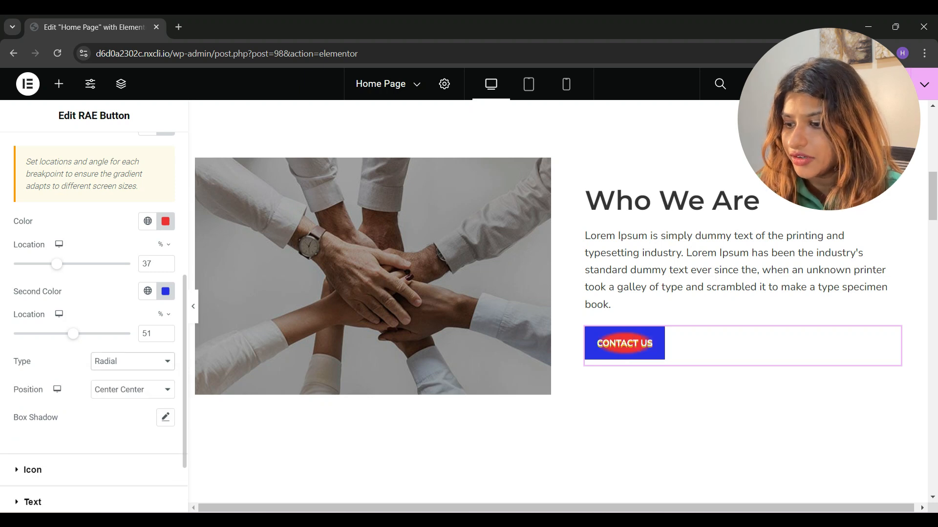
left_click(132, 389)
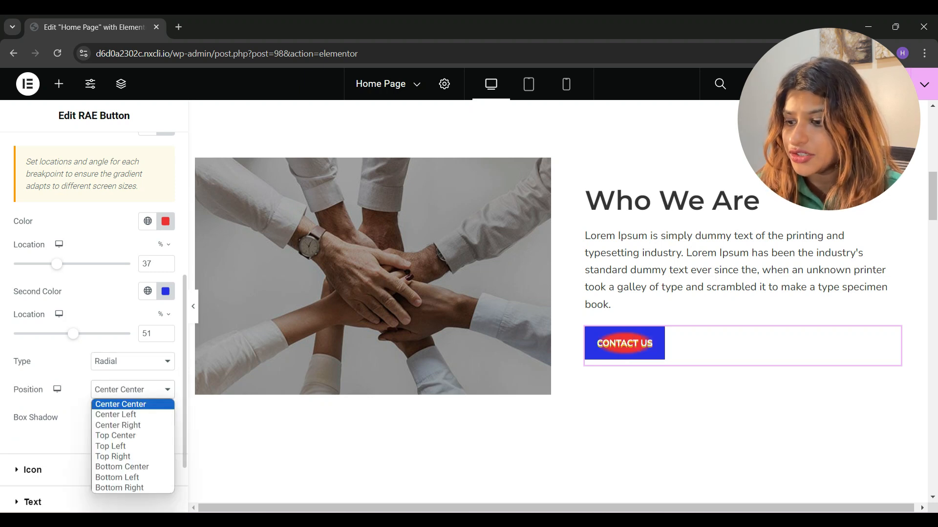
key("Escape")
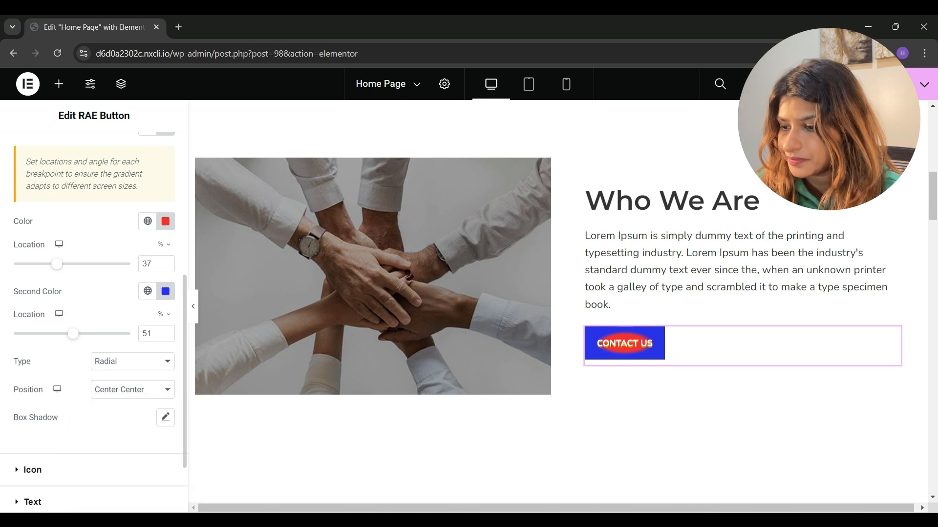
Return the button's normal background type to classic and clear its background colour.
scroll(147, 186, "up", 1)
left_click(147, 179)
left_click(166, 207)
left_click(188, 234)
Give the button's hover state a classic background in blue #1F7FFA.
left_click(134, 152)
left_click(147, 302)
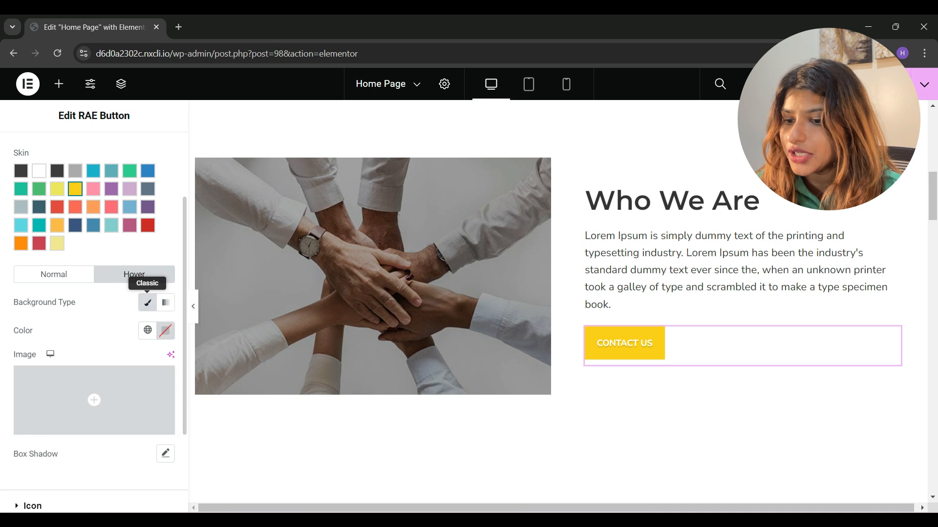
left_click(166, 331)
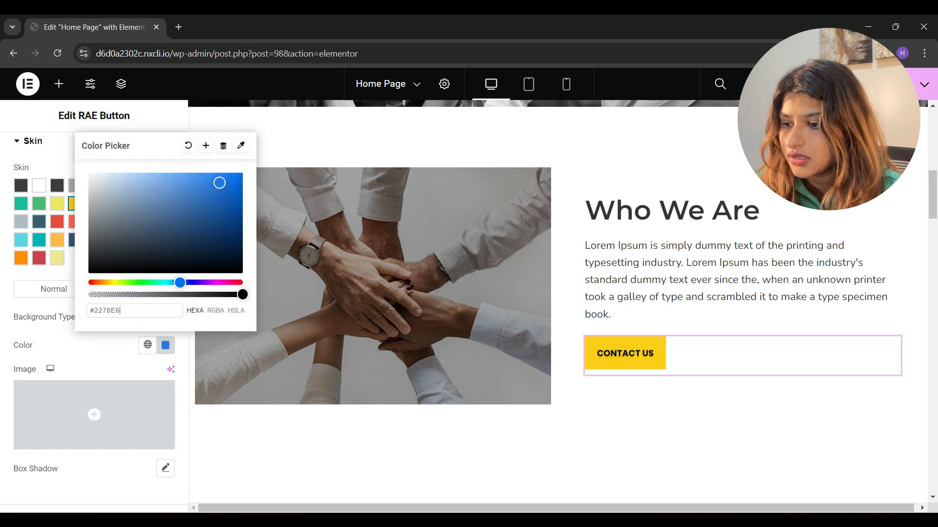
left_click_drag(219, 183, 224, 174)
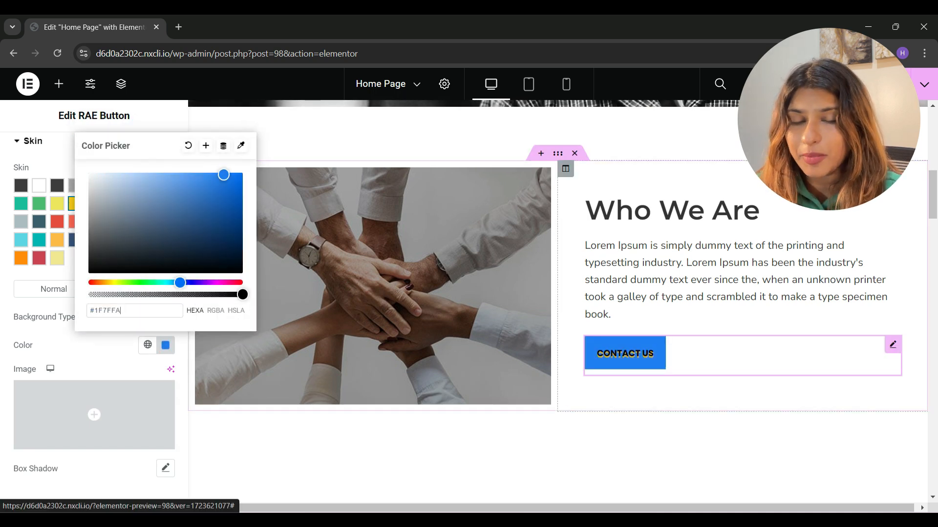
left_click(166, 345)
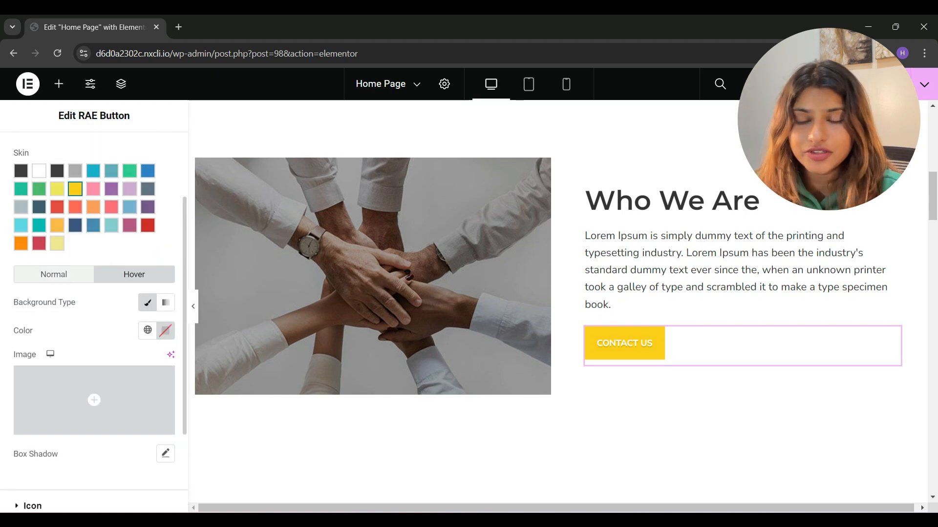
Insert the first address book icon from the icon library into the button.
left_click(54, 275)
scroll(94, 342, "down", 3)
left_click(33, 383)
scroll(94, 342, "down", 2)
mouse_move(94, 222)
left_click(54, 247)
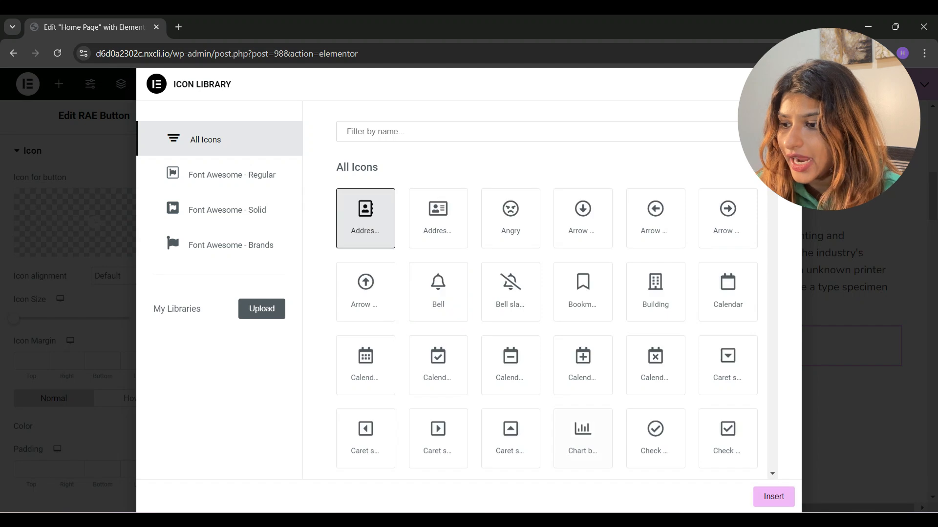
left_click(774, 496)
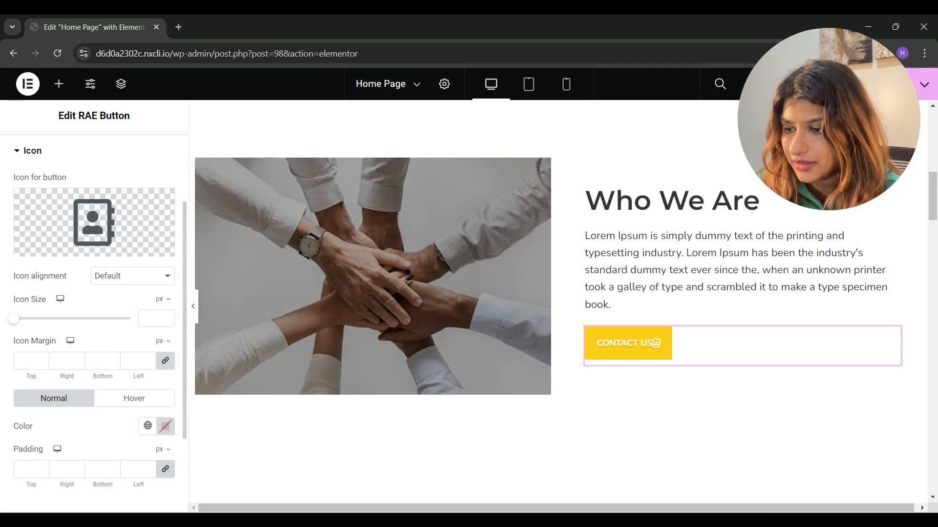
Set the button's icon size to 28 px and colour the icon red in its normal state.
mouse_move(14, 319)
left_mouse_down()
mouse_move(31, 319)
mouse_move(17, 318)
left_mouse_up()
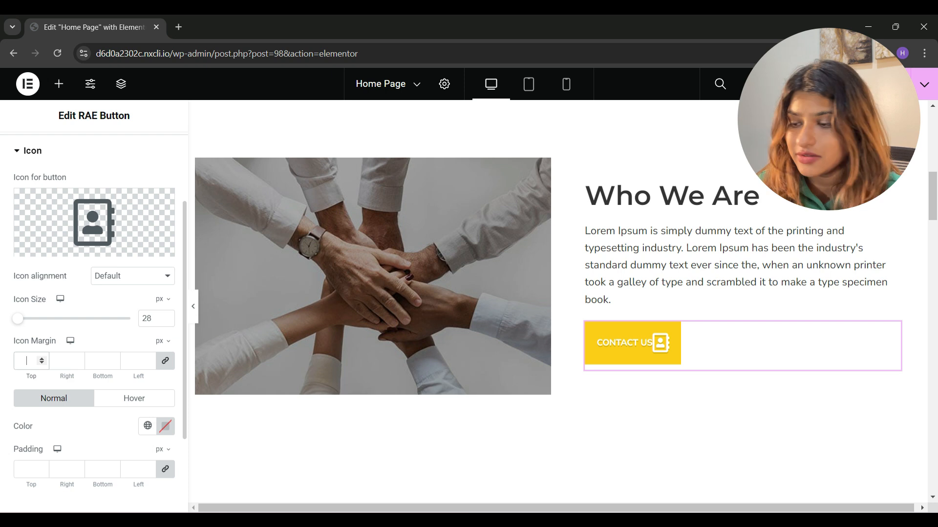
scroll(26, 360, "down", 2)
left_click(165, 356)
left_click_drag(165, 284, 192, 206)
left_click(92, 368)
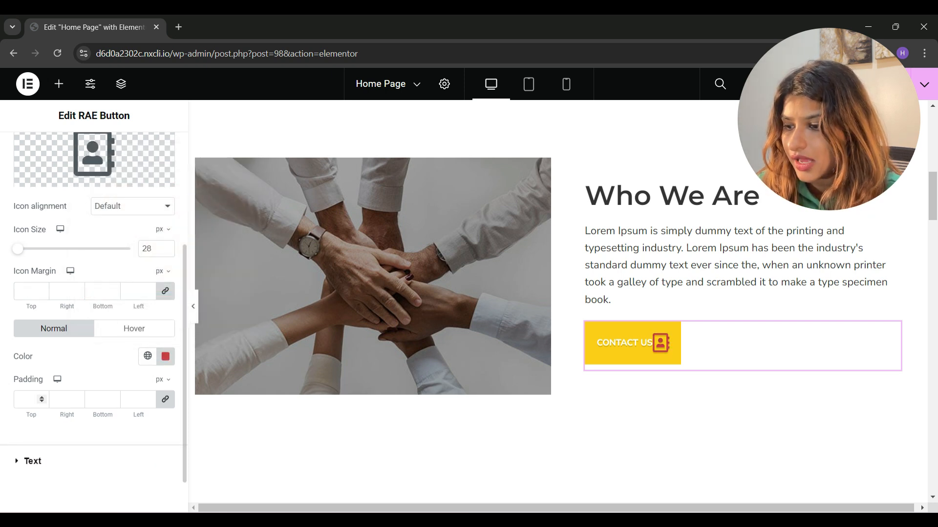
Check the icon's hover settings and remove the icon from the button.
left_click(134, 328)
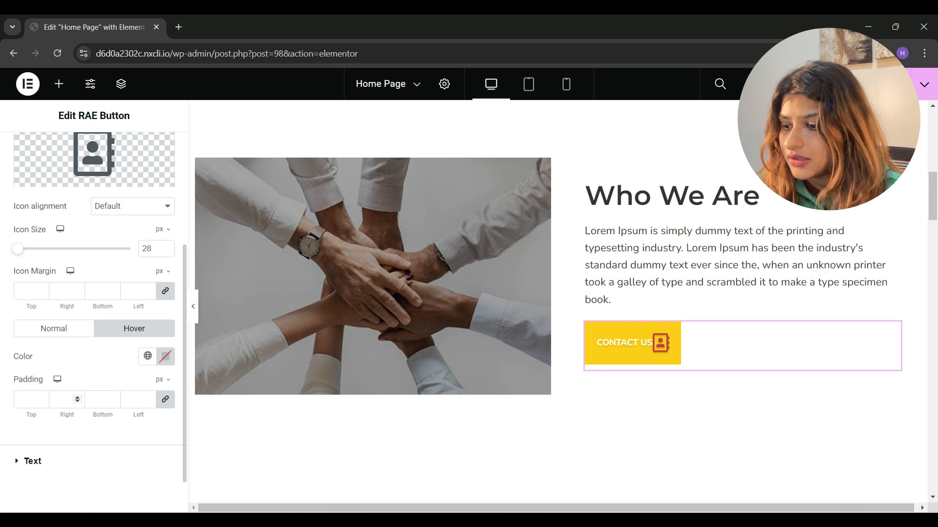
scroll(67, 399, "up", 2)
left_click(167, 207)
scroll(98, 293, "down", 3)
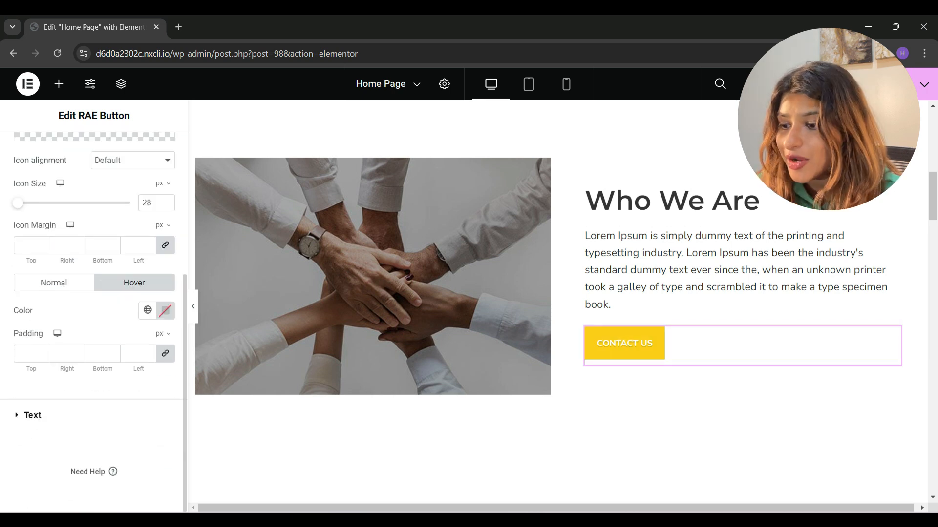
Set the button's normal text colour to #020000 and check the text shadow settings.
left_click(33, 416)
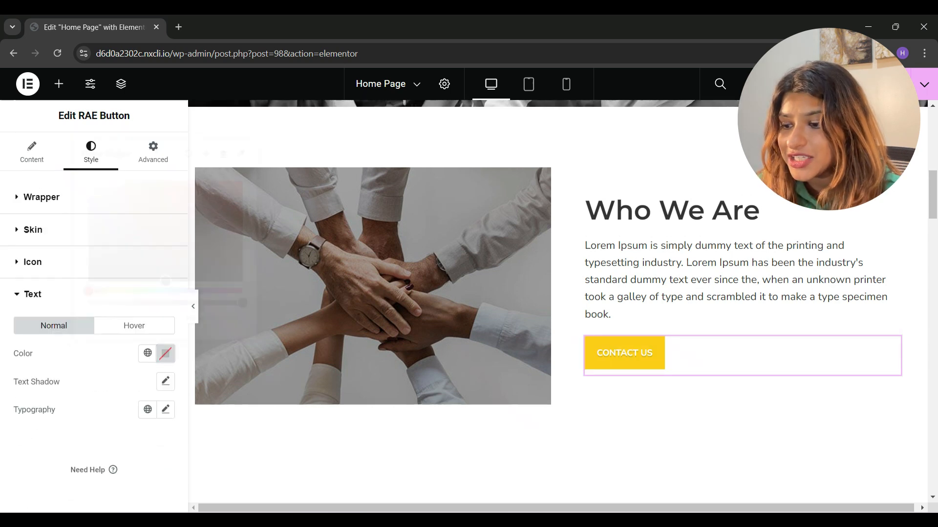
left_click(165, 354)
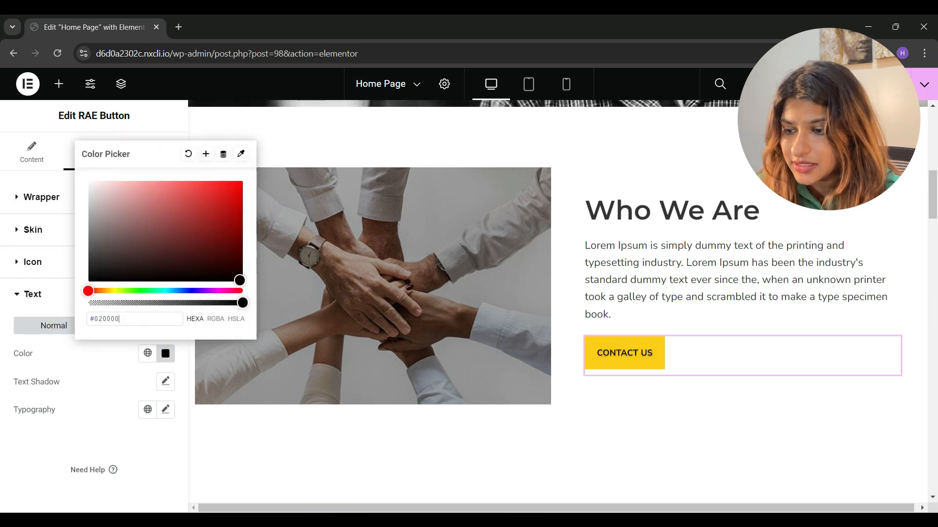
left_click(102, 381)
left_click(165, 381)
left_click(149, 381)
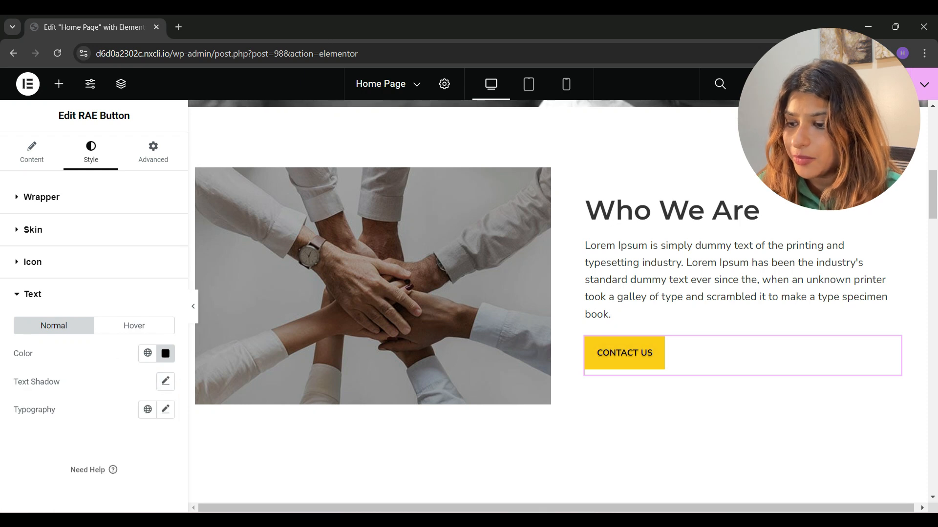
Set the font family of the button's text to Poppins.
left_click(165, 409)
scroll(93, 342, "down", 3)
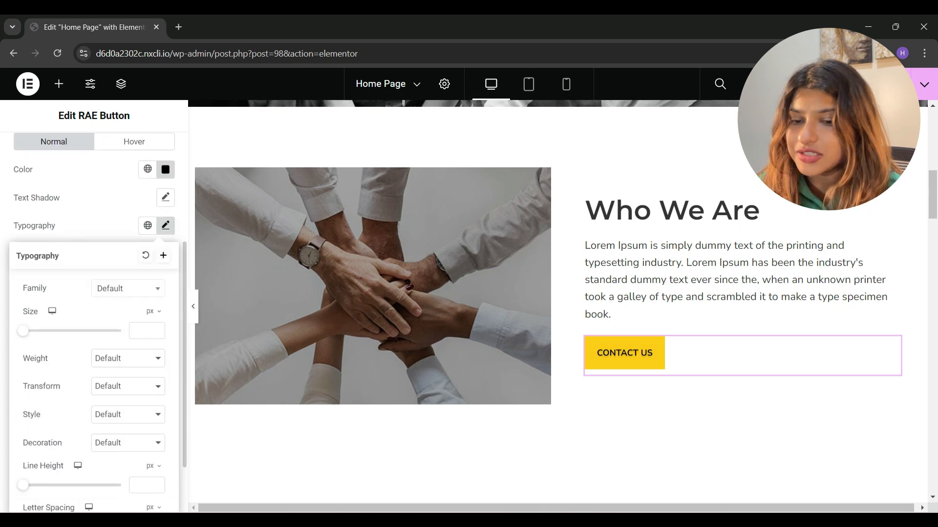
left_click(128, 289)
type("popp")
key("Return")
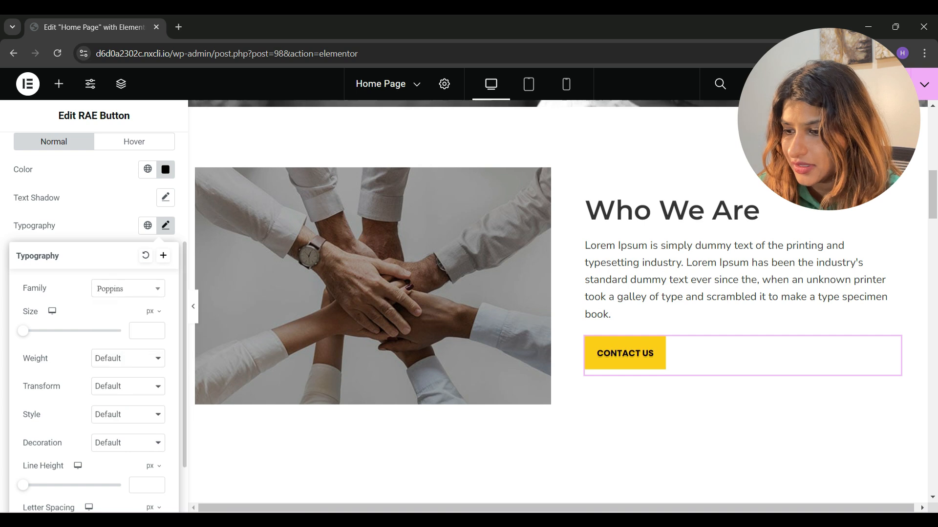
Set the button text's hover colour to white.
left_click(134, 141)
left_click(166, 353)
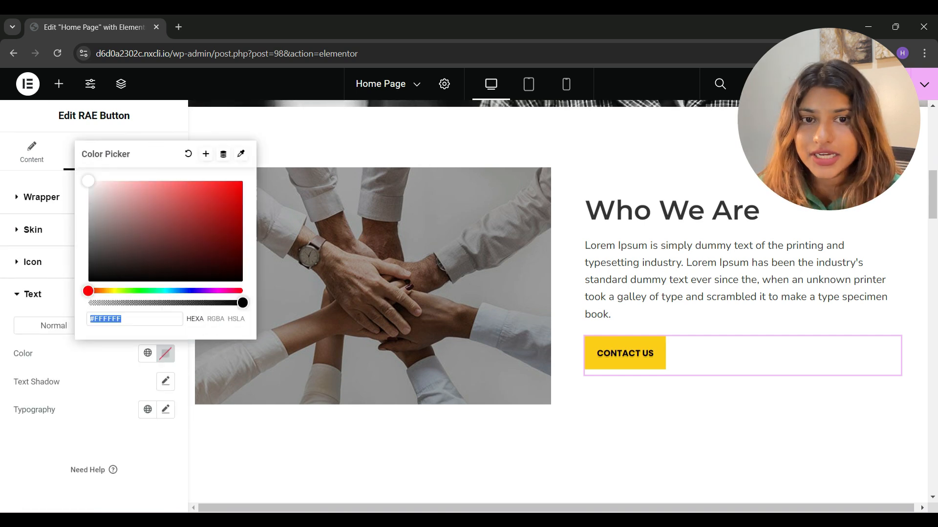
left_click_drag(89, 189, 88, 181)
left_click(165, 353)
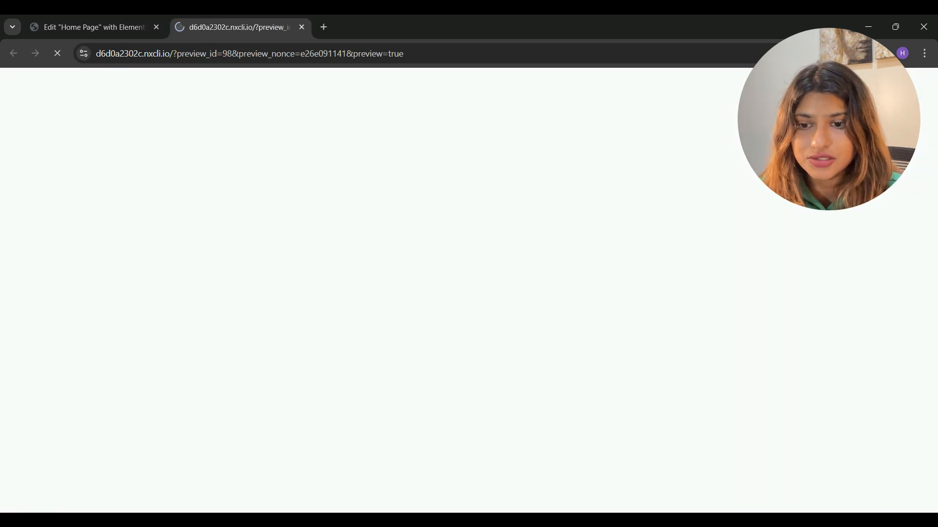
Examine the CONTACT US button in the "Who We Are" section of the home page preview.
scroll(464, 293, "down", 6)
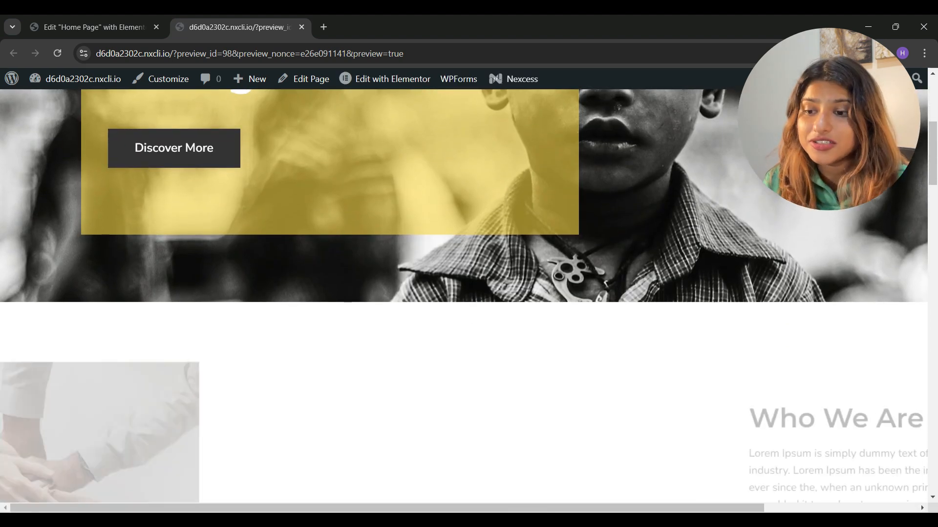
scroll(464, 293, "down", 4)
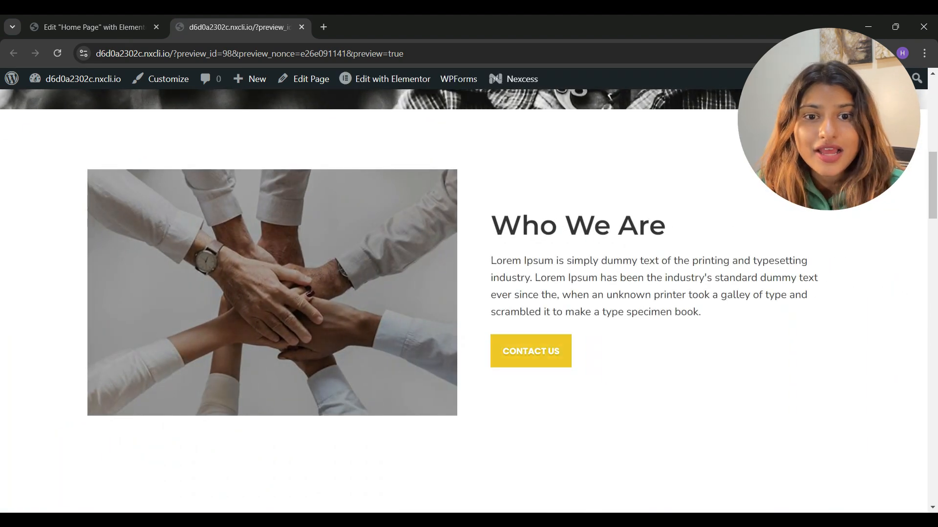